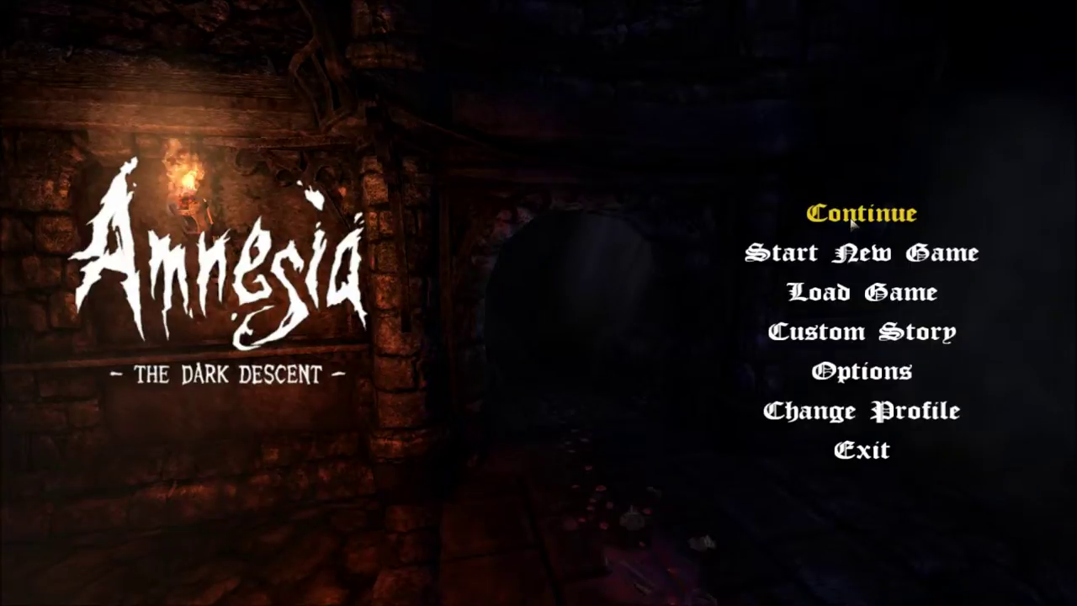
left_click(851, 217)
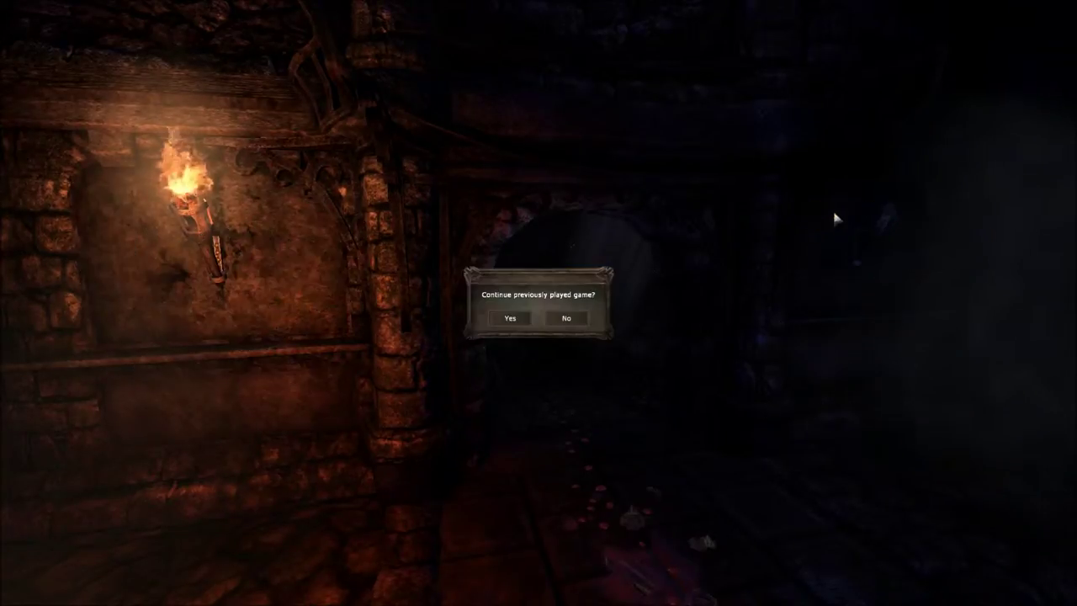
left_click(512, 318)
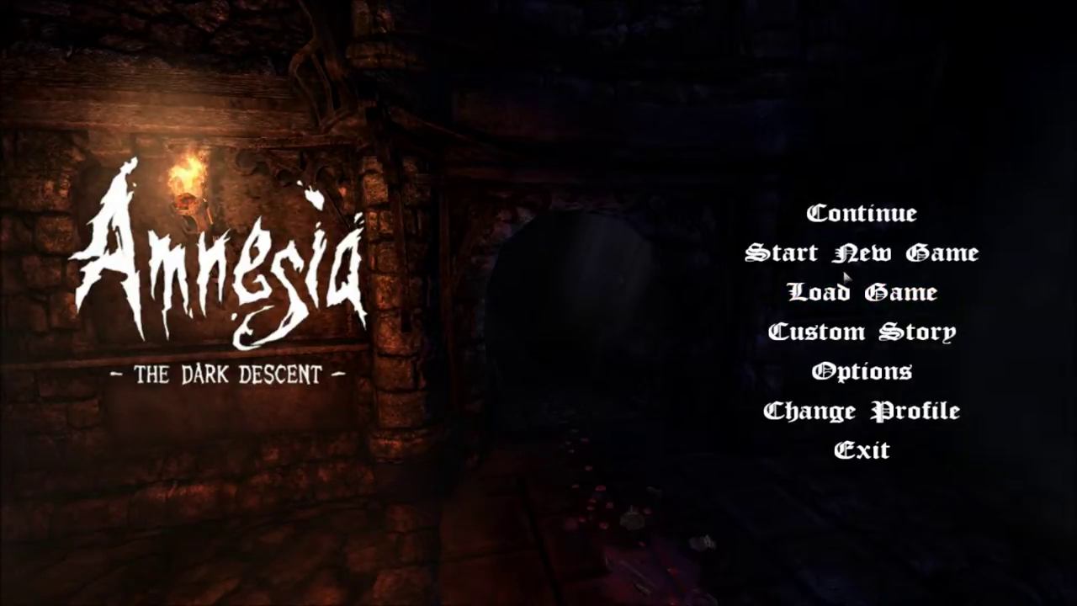
left_click(854, 220)
left_click(508, 317)
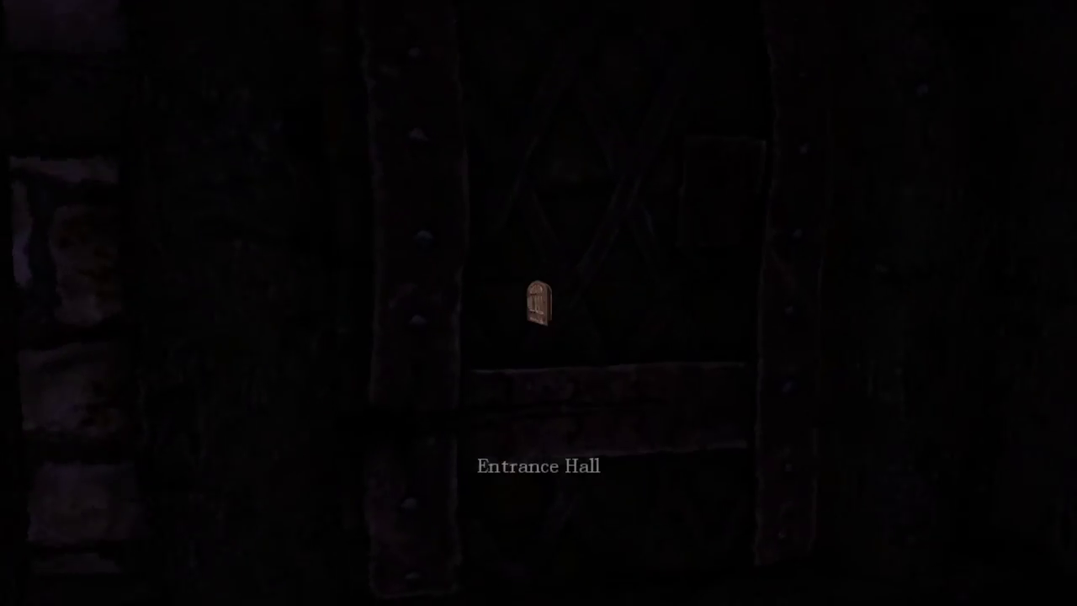
left_click(538, 303)
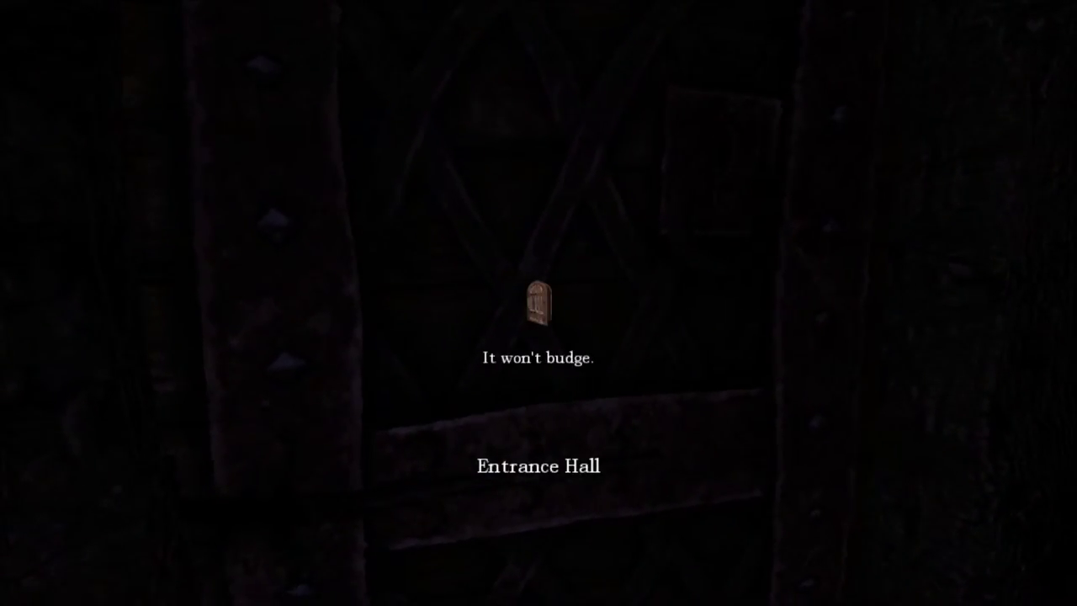
key("e")
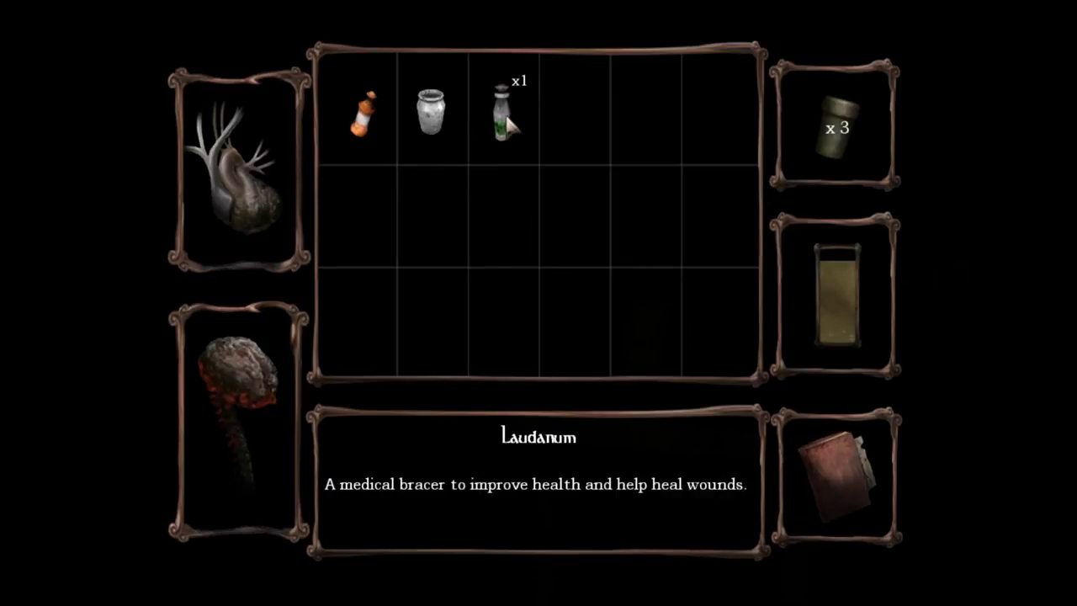
key("Tab")
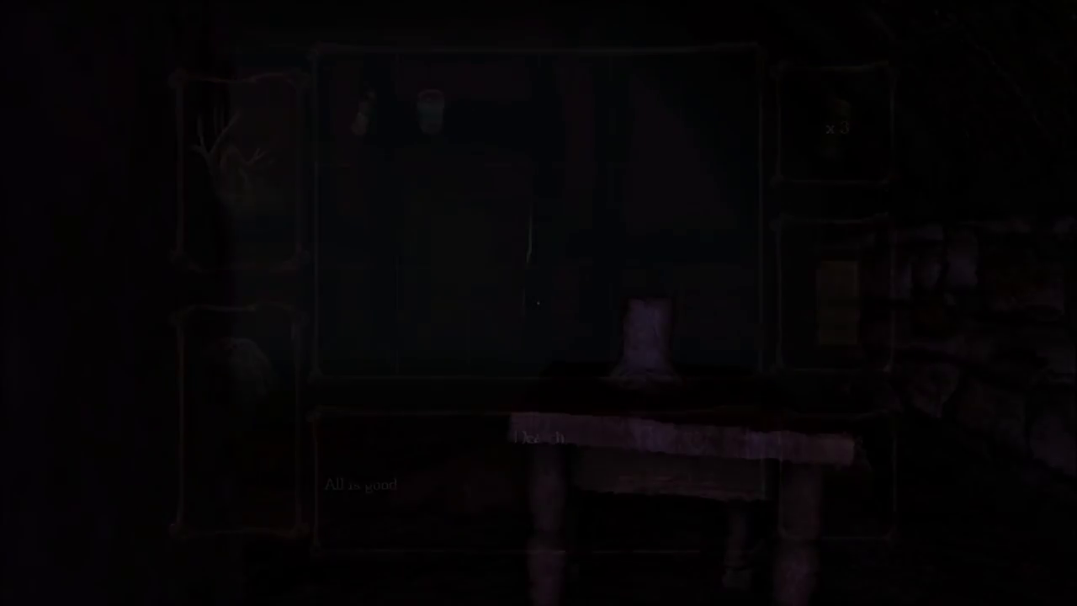